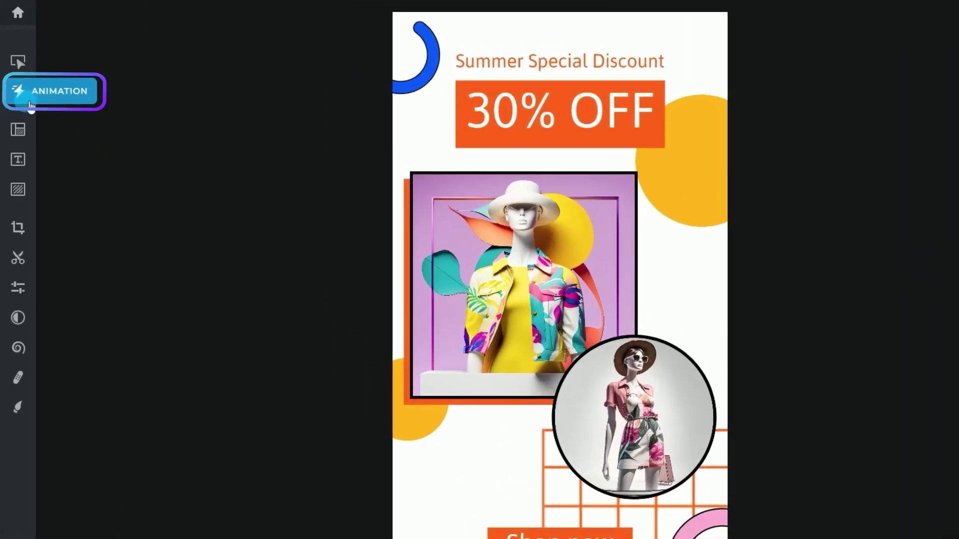
Preview the Rise, Tumble, Scrap, Soothe, Parallax, Neon and Stomp page animations, then apply Tumble.
{"action": "left_click", "coordinate": [29, 104]}
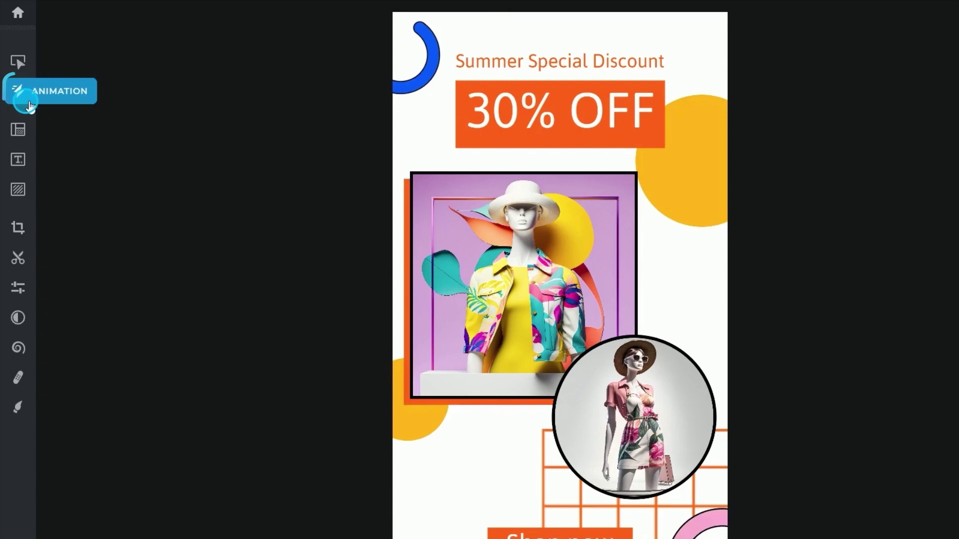
{"action": "left_click", "coordinate": [93, 107]}
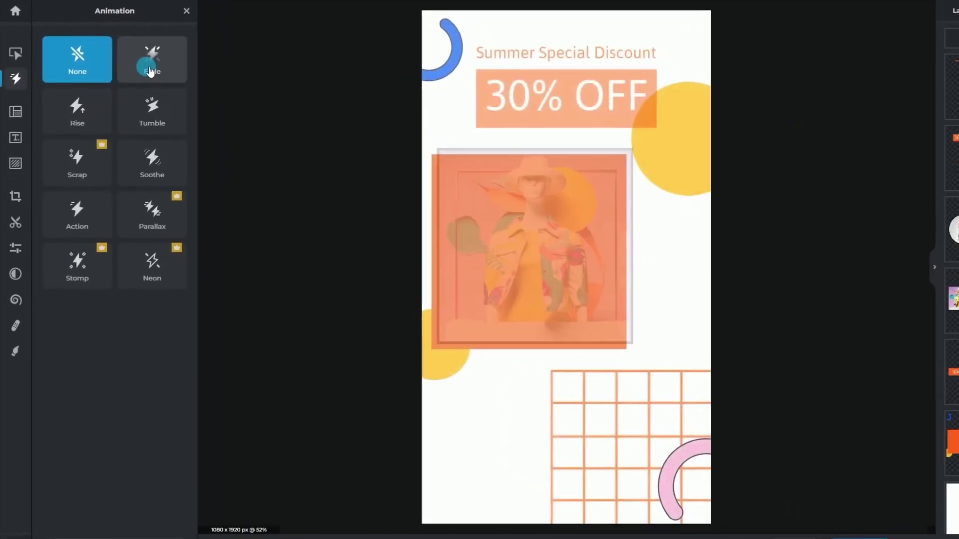
{"action": "left_click", "coordinate": [100, 133]}
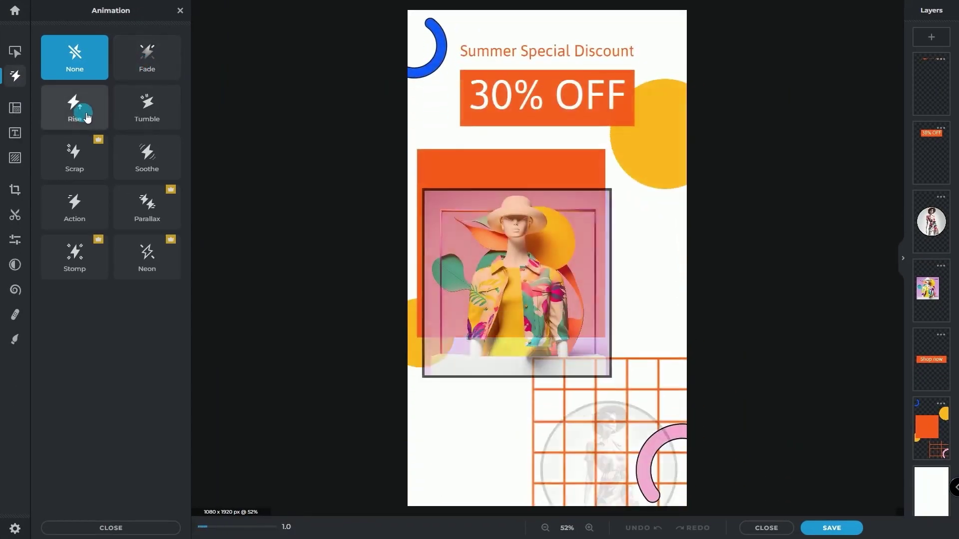
{"action": "left_click", "coordinate": [138, 118]}
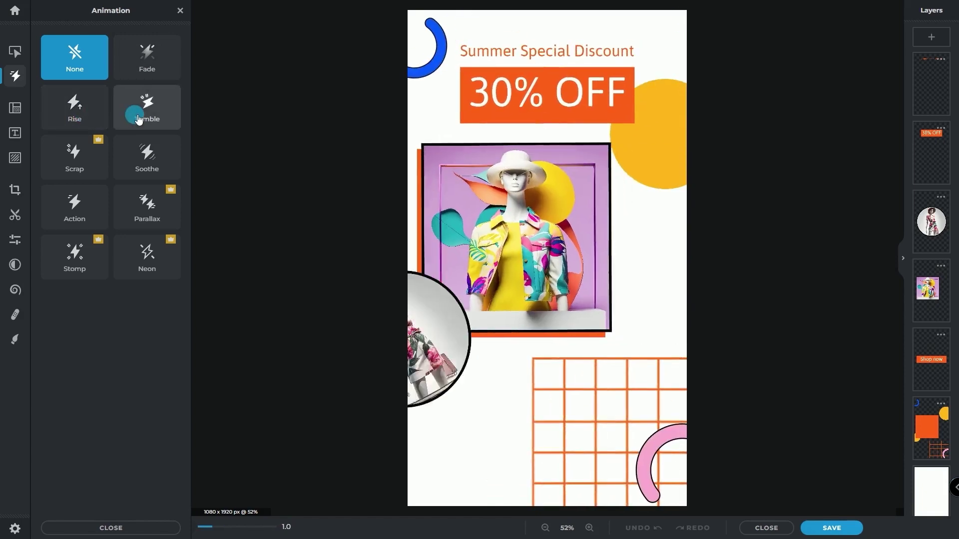
{"action": "left_click", "coordinate": [98, 164]}
{"action": "left_click", "coordinate": [143, 158]}
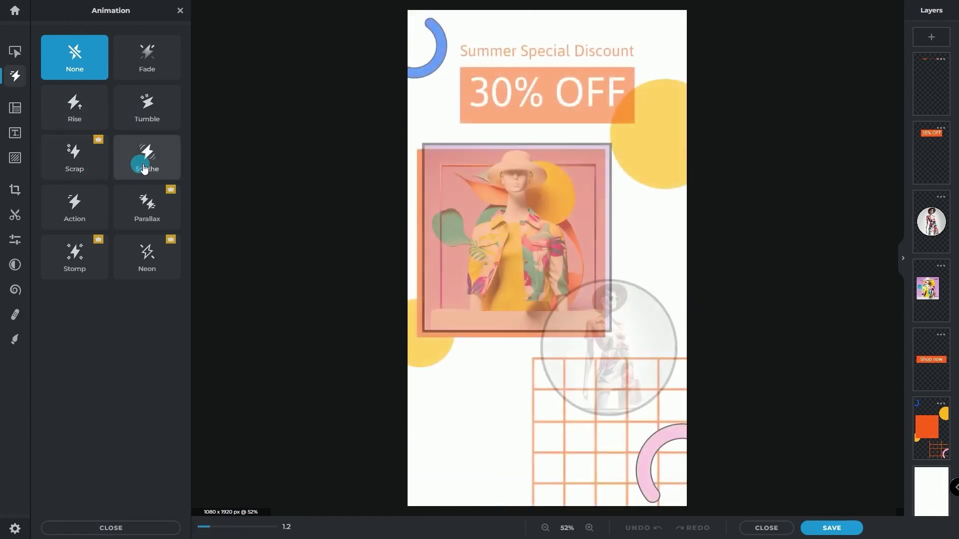
{"action": "left_click", "coordinate": [146, 208]}
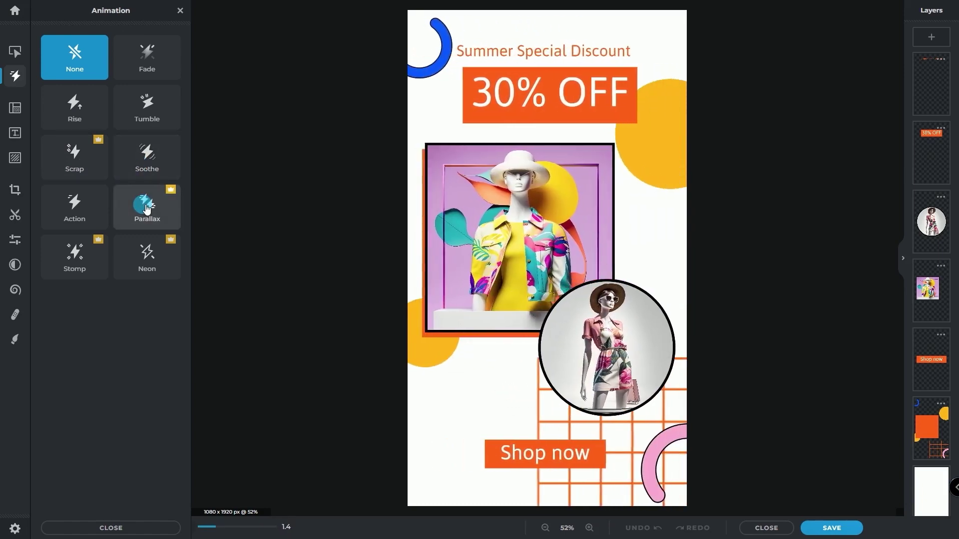
{"action": "left_click", "coordinate": [150, 264]}
{"action": "left_click", "coordinate": [92, 272]}
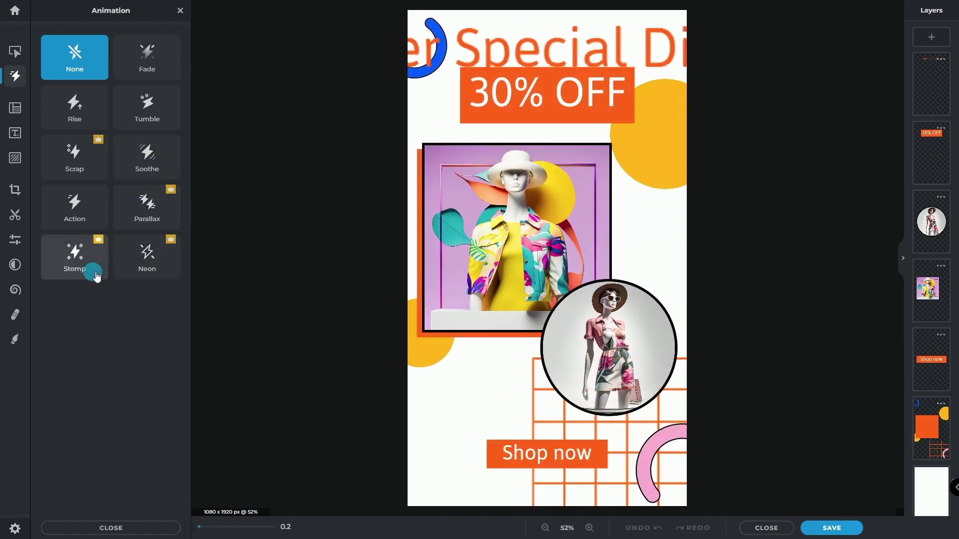
{"action": "left_click", "coordinate": [153, 119]}
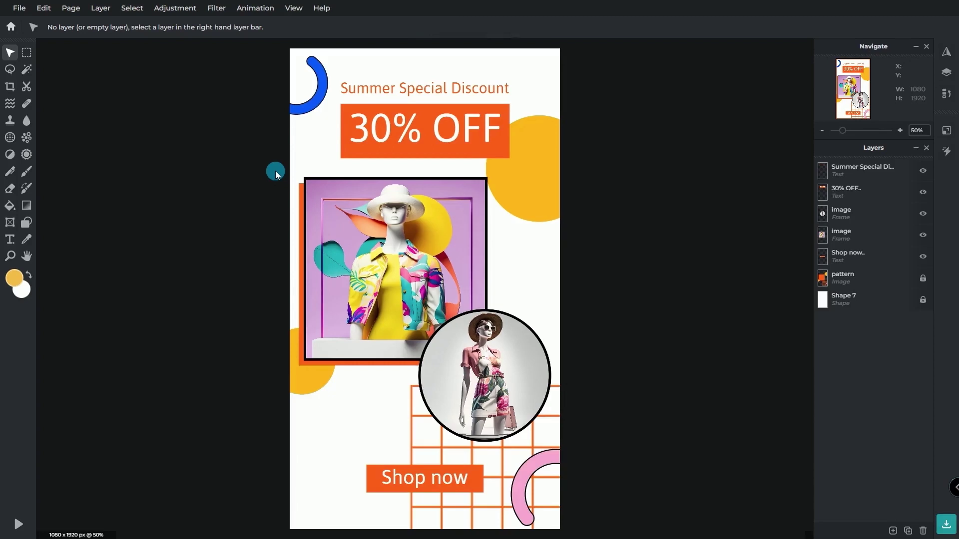
Show the Animation panel and switch it to the Layer tab for per-layer settings.
{"action": "left_click", "coordinate": [257, 9]}
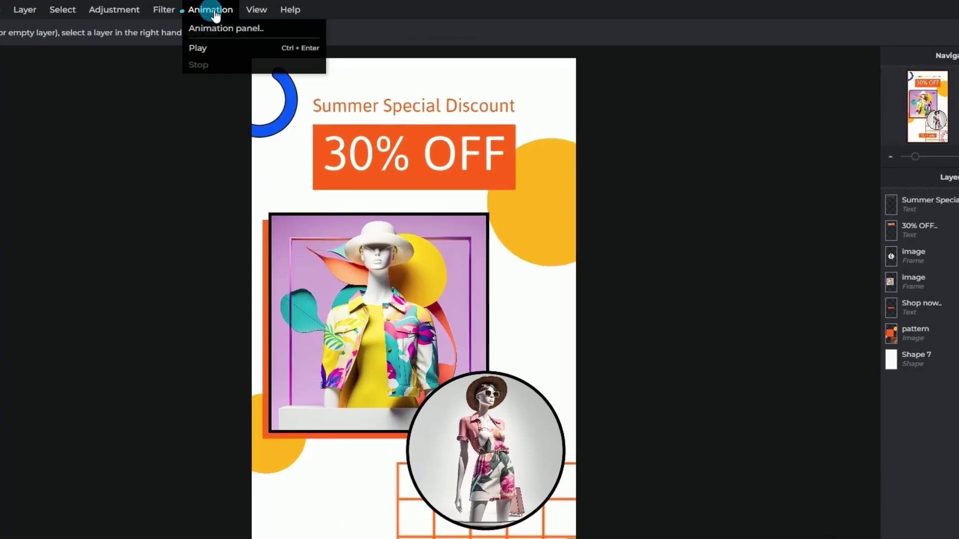
{"action": "left_click", "coordinate": [235, 29]}
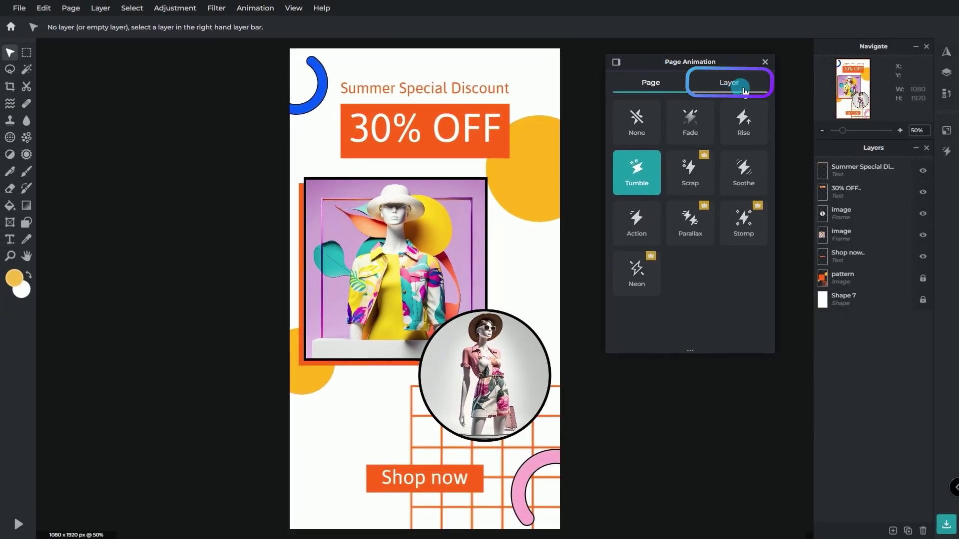
{"action": "left_click", "coordinate": [745, 91]}
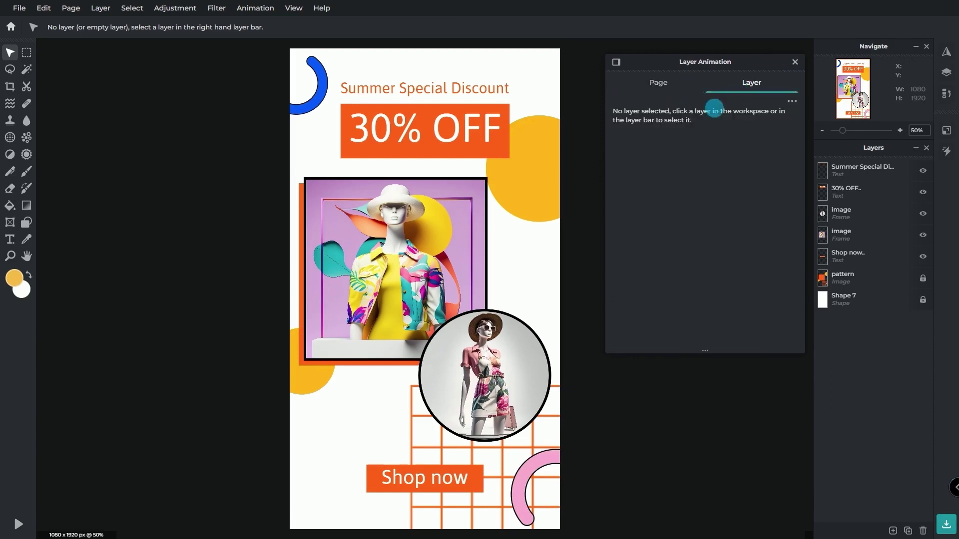
Select the 30% OFF layer and give it a 0.5s Vertical enter animation.
{"action": "left_click", "coordinate": [496, 157]}
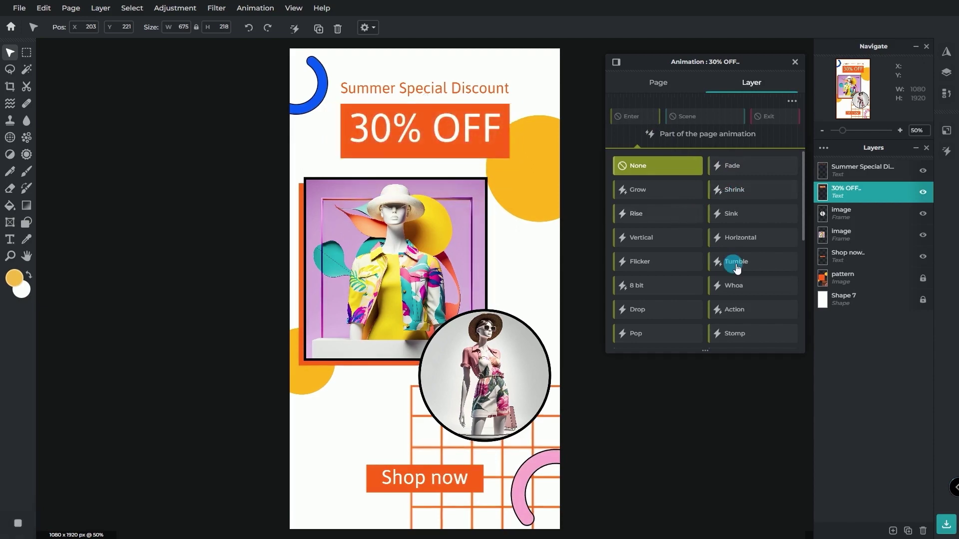
{"action": "scroll", "coordinate": [738, 268], "scroll_direction": "down", "scroll_amount": 5}
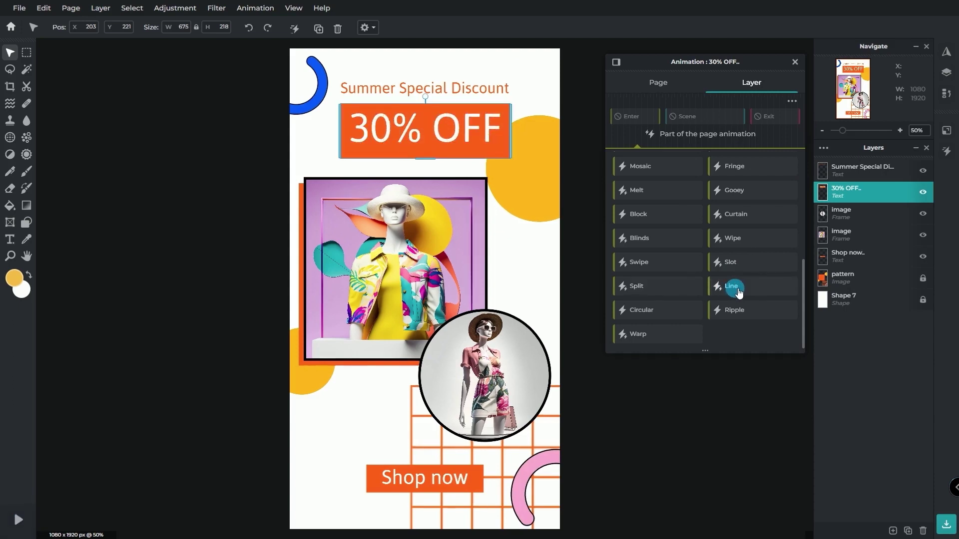
{"action": "scroll", "coordinate": [738, 292], "scroll_direction": "up", "scroll_amount": 5}
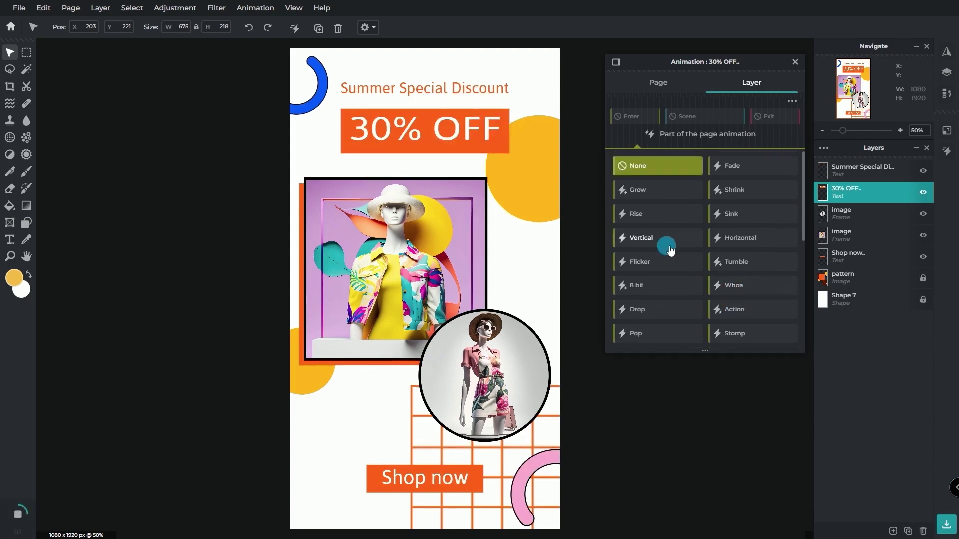
{"action": "left_click", "coordinate": [670, 246]}
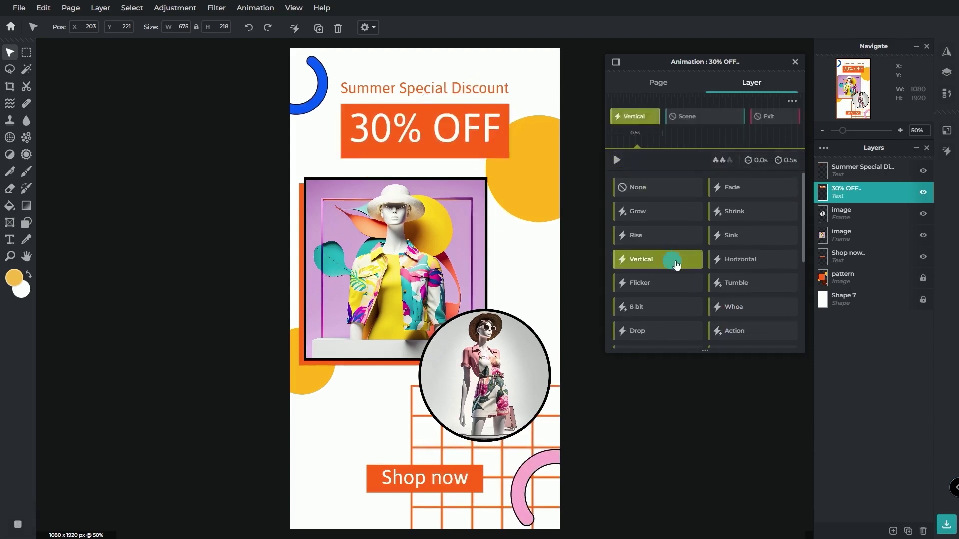
Give the 30% OFF text a 0.4s Gelatine scene animation and show its exit presets.
{"action": "left_click", "coordinate": [721, 126]}
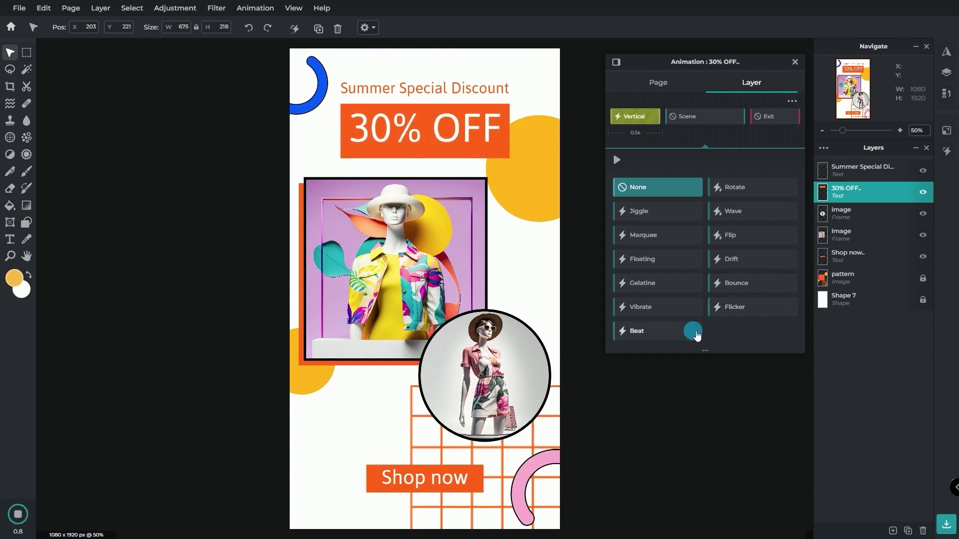
{"action": "left_click", "coordinate": [679, 288]}
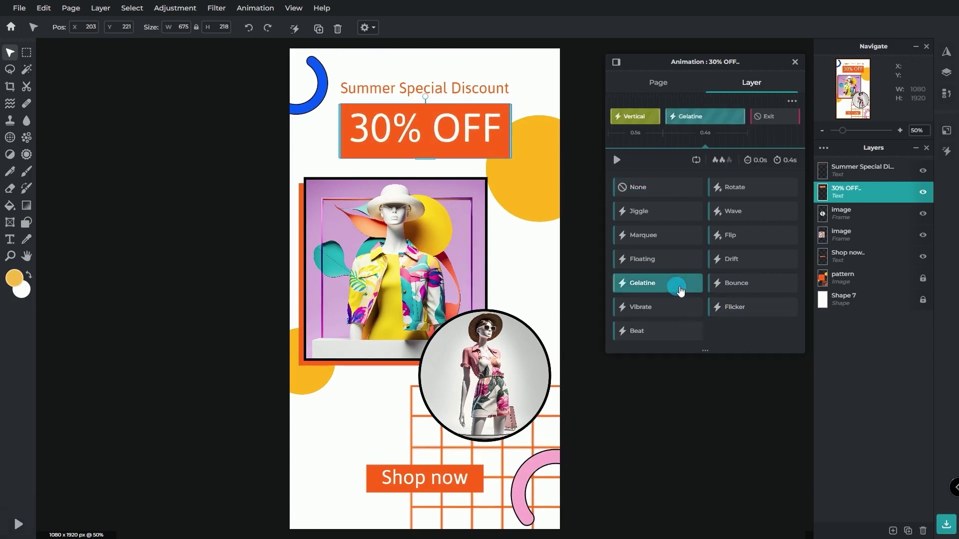
{"action": "left_click", "coordinate": [789, 119]}
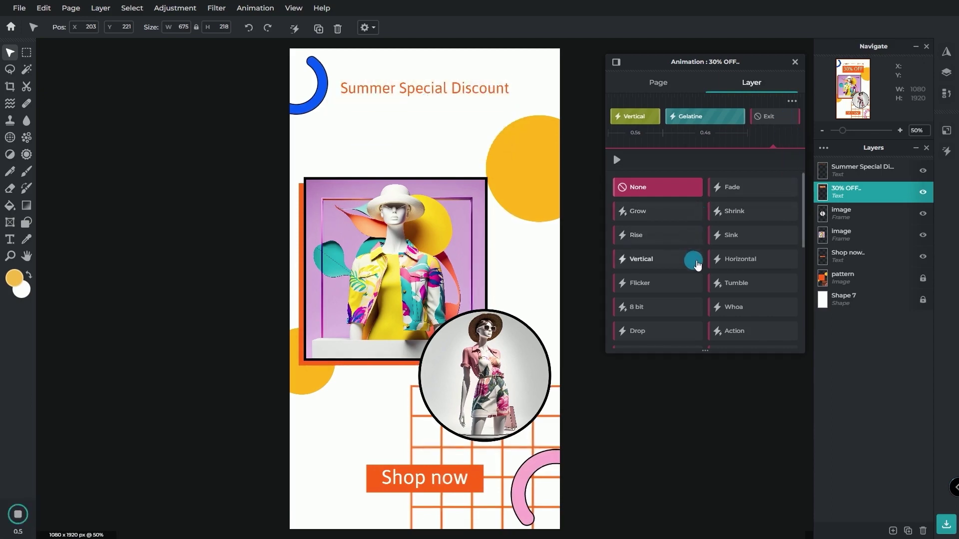
Choose Vertical as the 30% OFF text's exit animation.
{"action": "scroll", "coordinate": [697, 312], "scroll_direction": "down", "scroll_amount": 5}
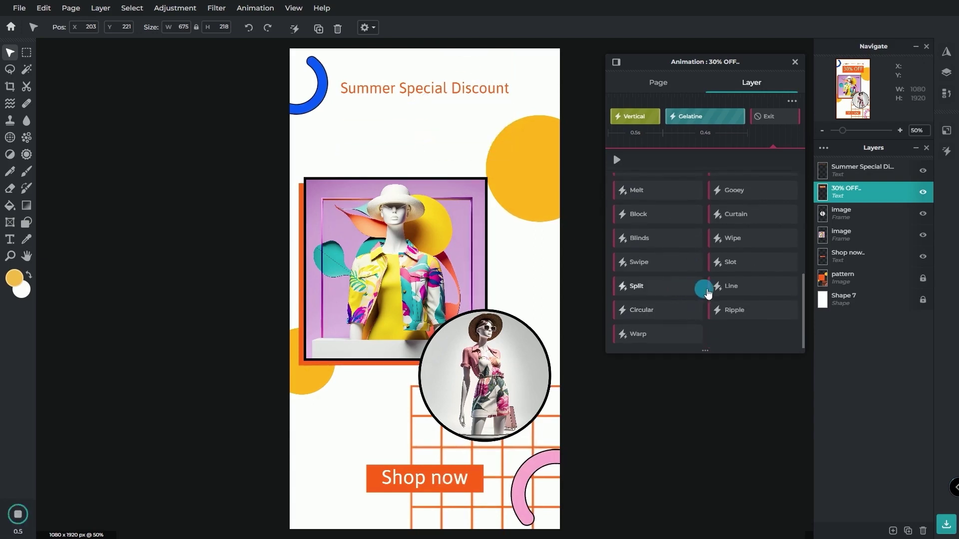
{"action": "scroll", "coordinate": [752, 293], "scroll_direction": "up", "scroll_amount": 5}
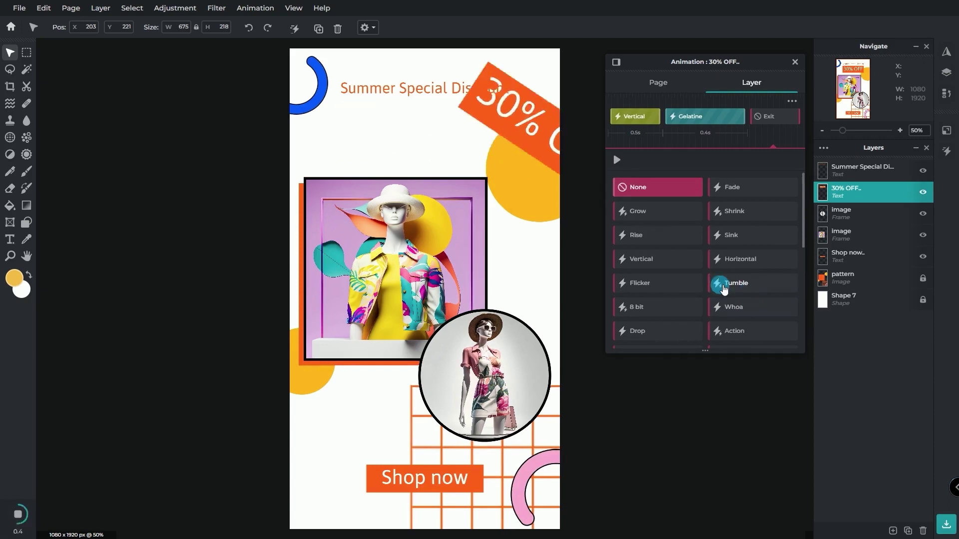
{"action": "left_click", "coordinate": [678, 268]}
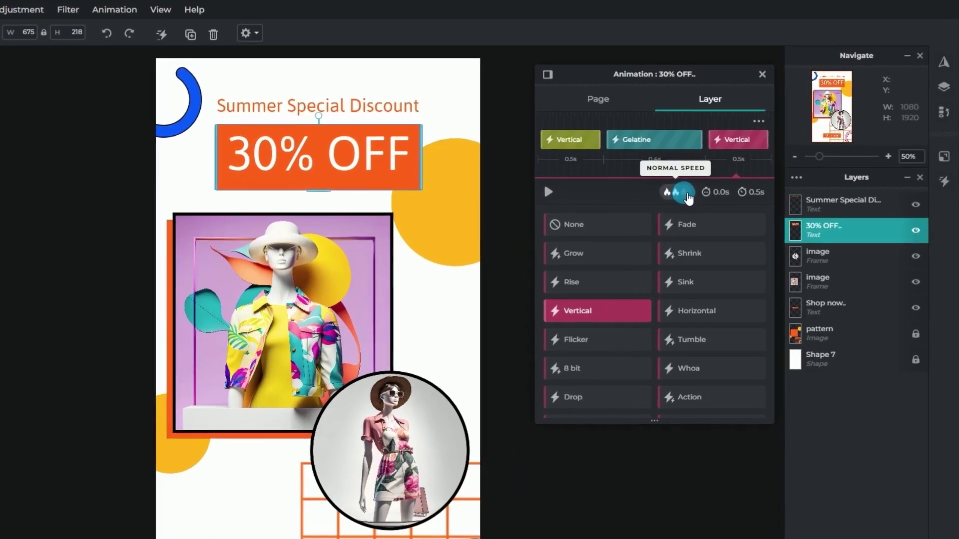
Keep the exit at Normal 0.5s speed with a 1.0s delay, then preview it.
{"action": "left_click", "coordinate": [729, 161]}
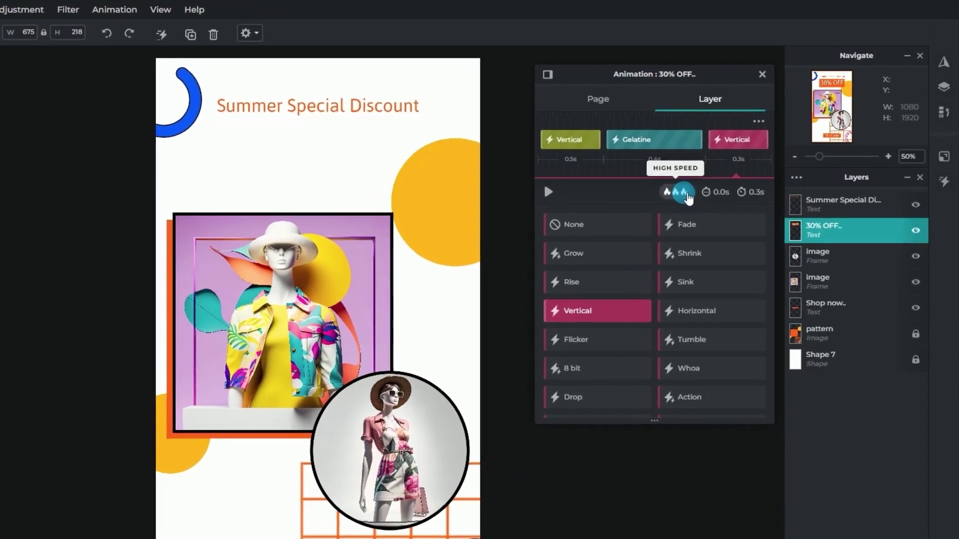
{"action": "left_click", "coordinate": [685, 193]}
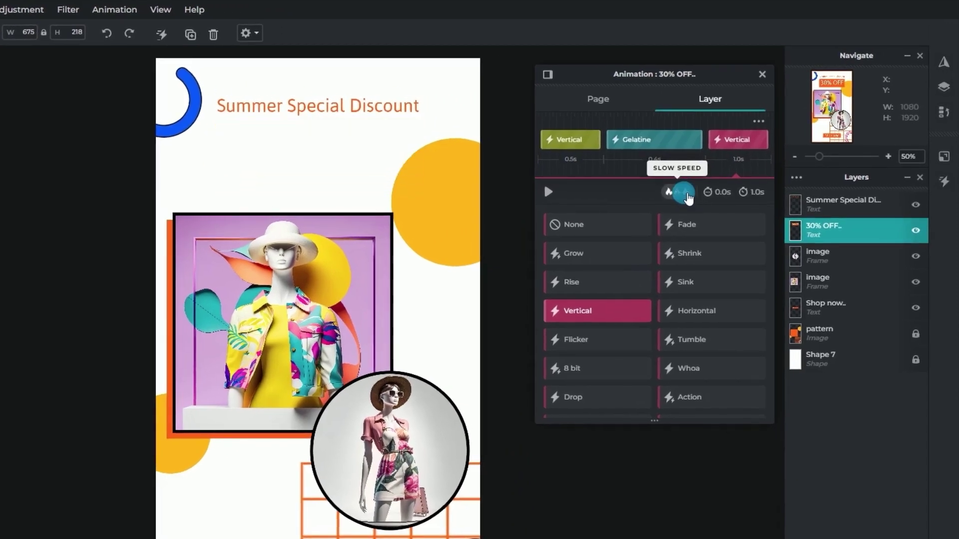
{"action": "left_click", "coordinate": [687, 195]}
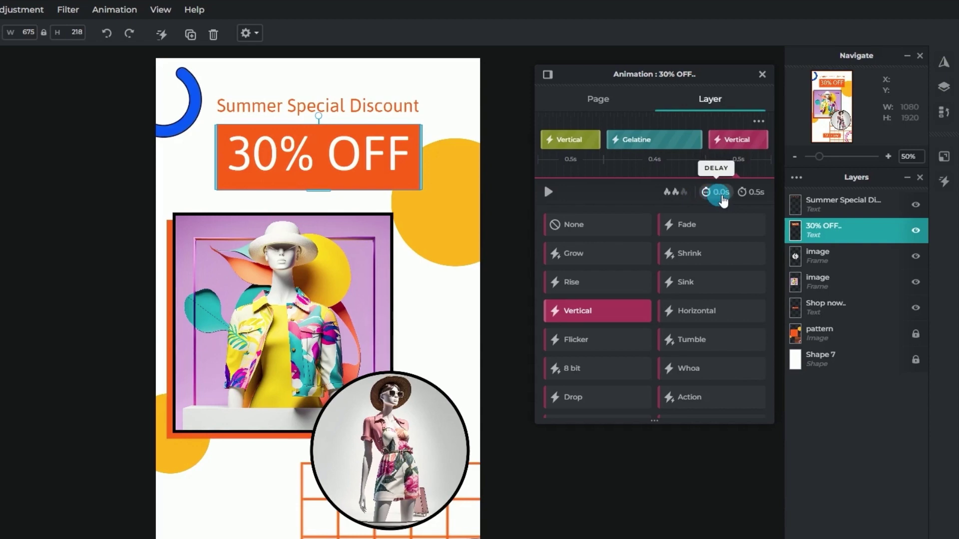
{"action": "left_click", "coordinate": [723, 200]}
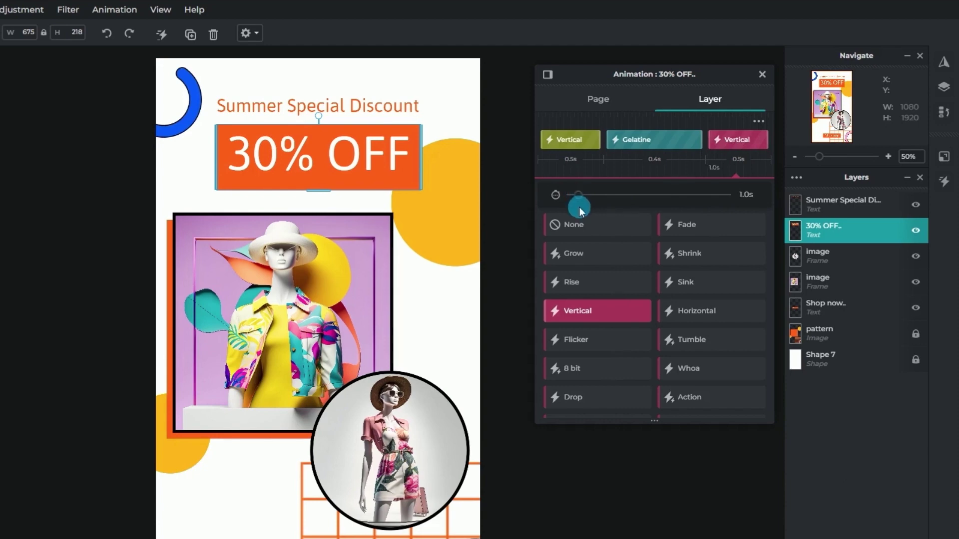
{"action": "left_click", "coordinate": [549, 193]}
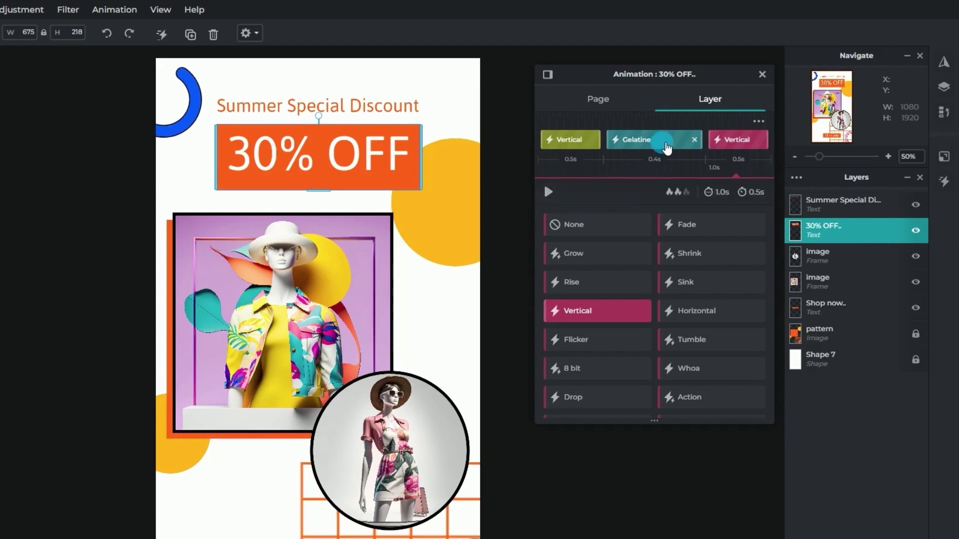
Make the Gelatine scene animation repeat 3 times with 0.5s between repeats, then preview it.
{"action": "left_click", "coordinate": [666, 144]}
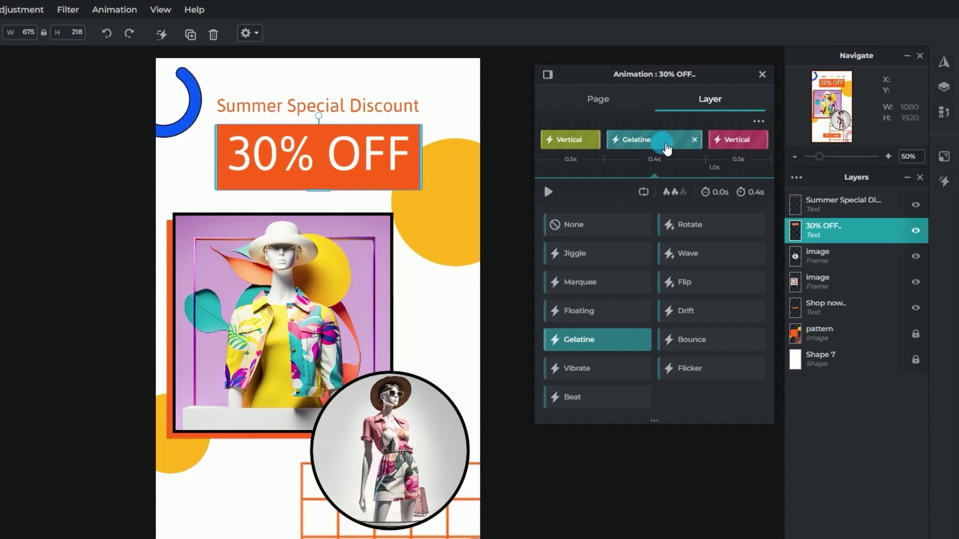
{"action": "left_click", "coordinate": [644, 194]}
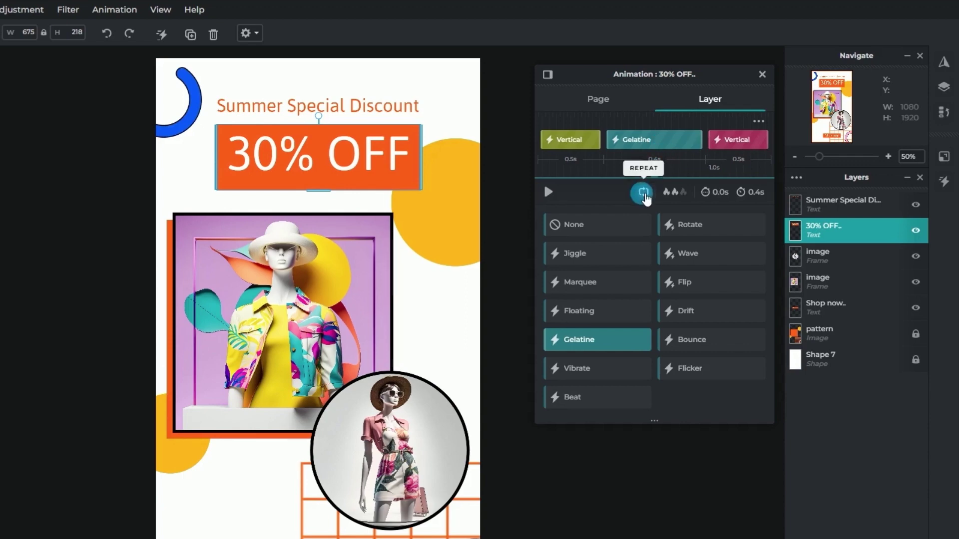
{"action": "left_click", "coordinate": [644, 193]}
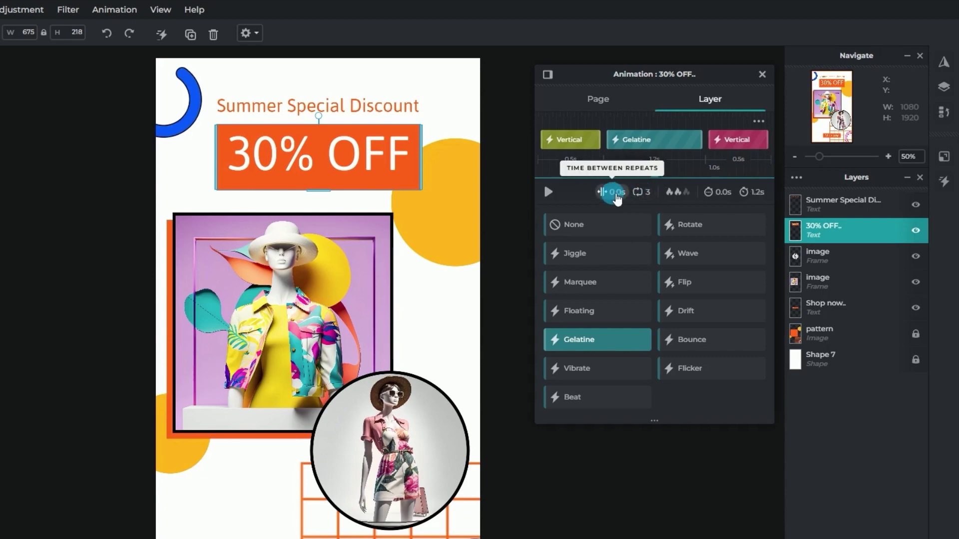
{"action": "left_click", "coordinate": [617, 195]}
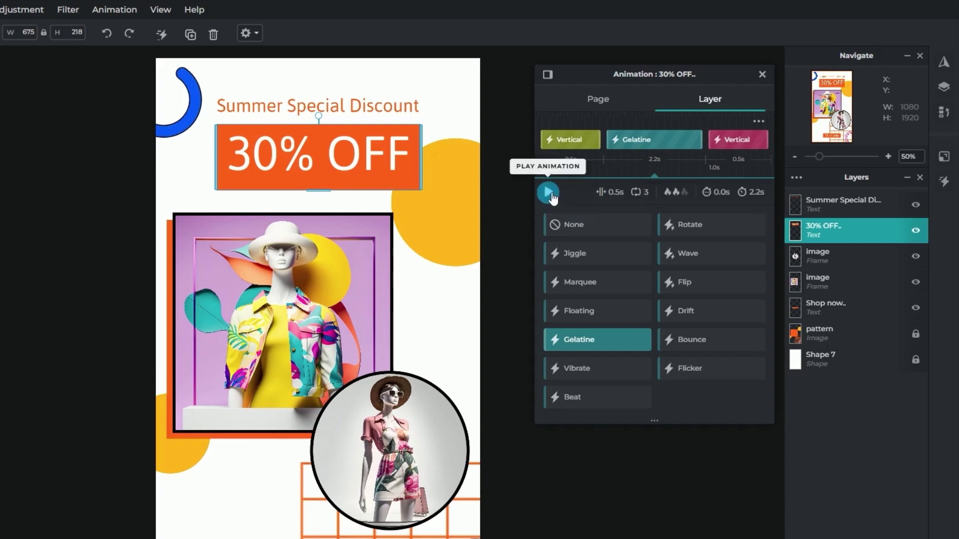
{"action": "left_click", "coordinate": [548, 192]}
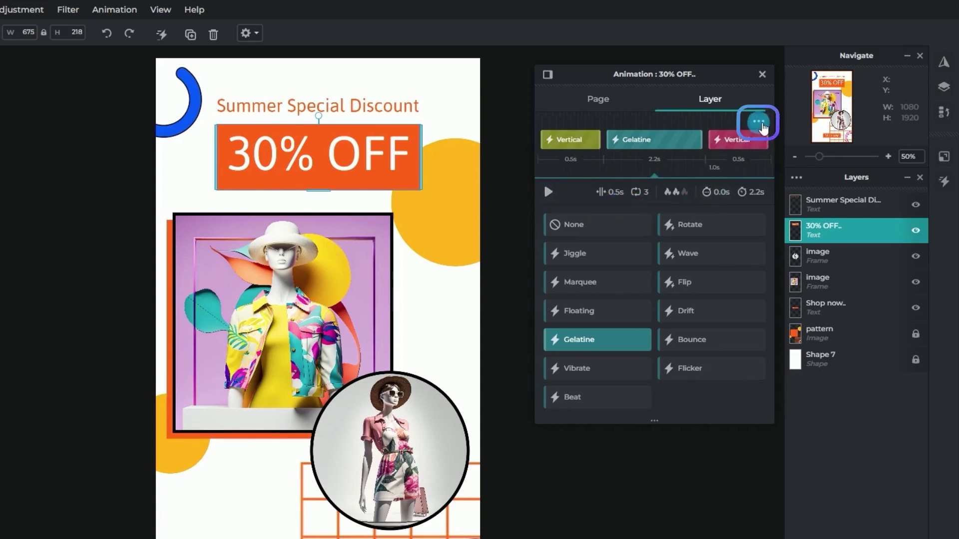
Copy the 30% OFF animation settings onto the Shop now layer and preview the poster.
{"action": "left_click", "coordinate": [760, 124]}
{"action": "left_click", "coordinate": [727, 170]}
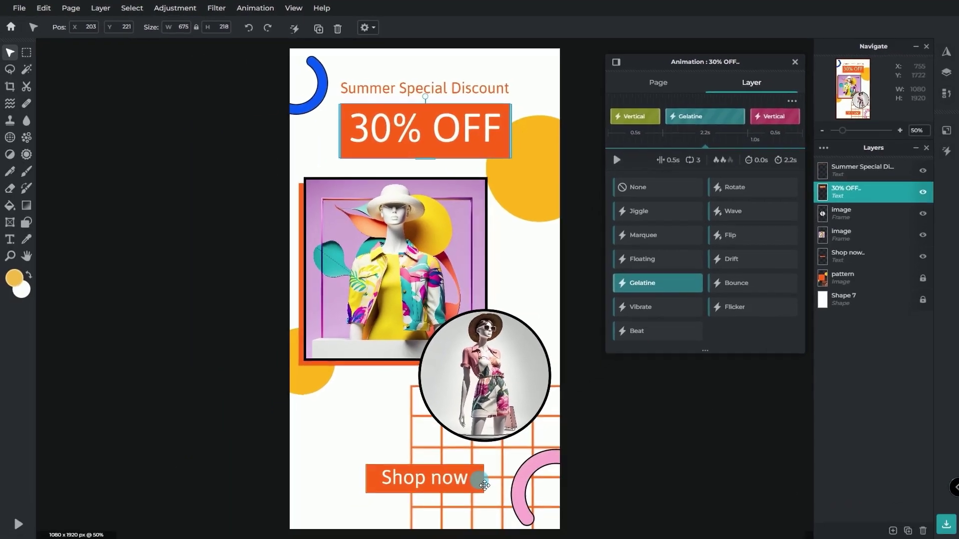
{"action": "left_click", "coordinate": [483, 481]}
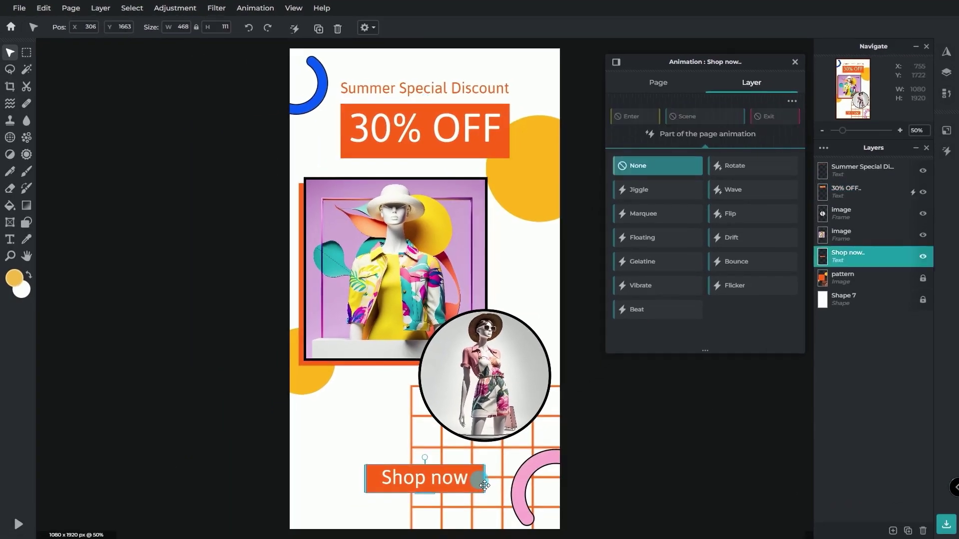
{"action": "left_click", "coordinate": [792, 100]}
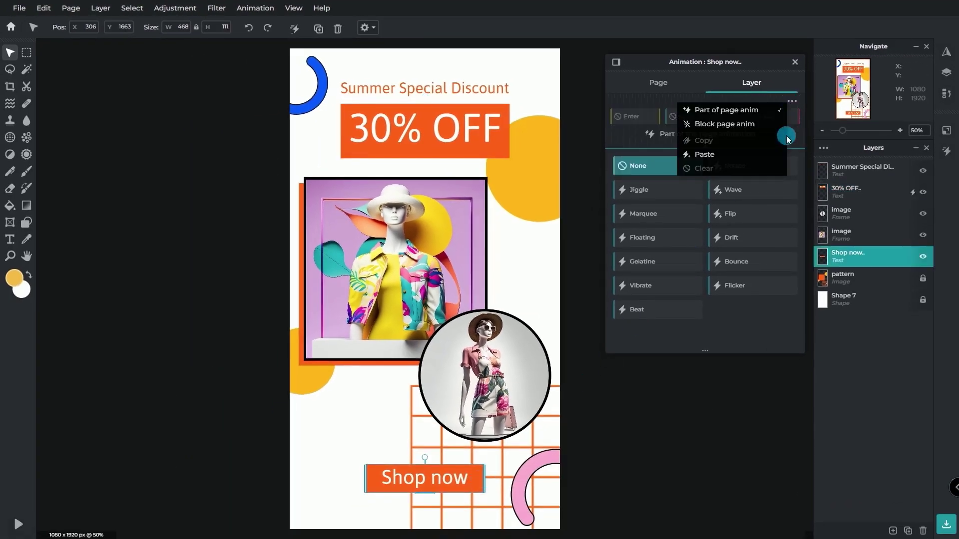
{"action": "left_click", "coordinate": [768, 159]}
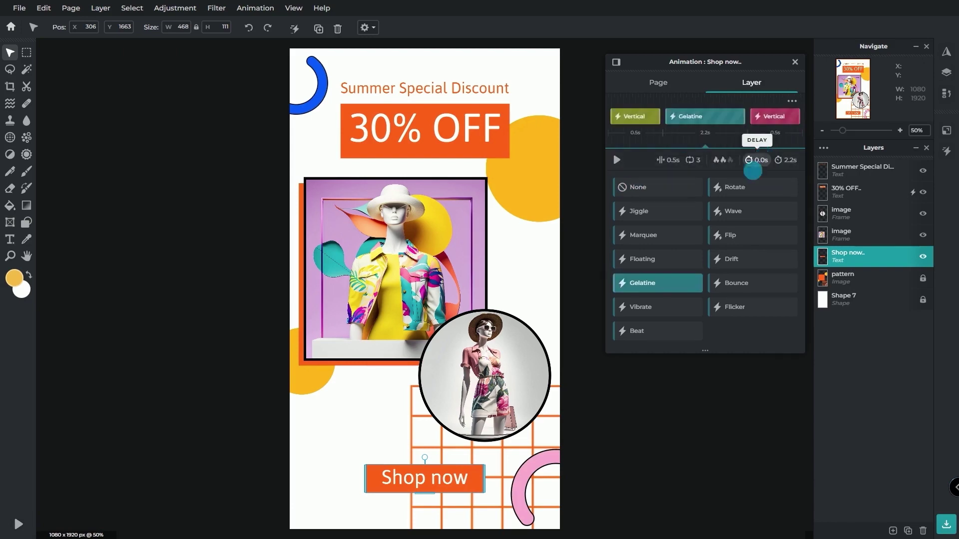
{"action": "left_click", "coordinate": [18, 524]}
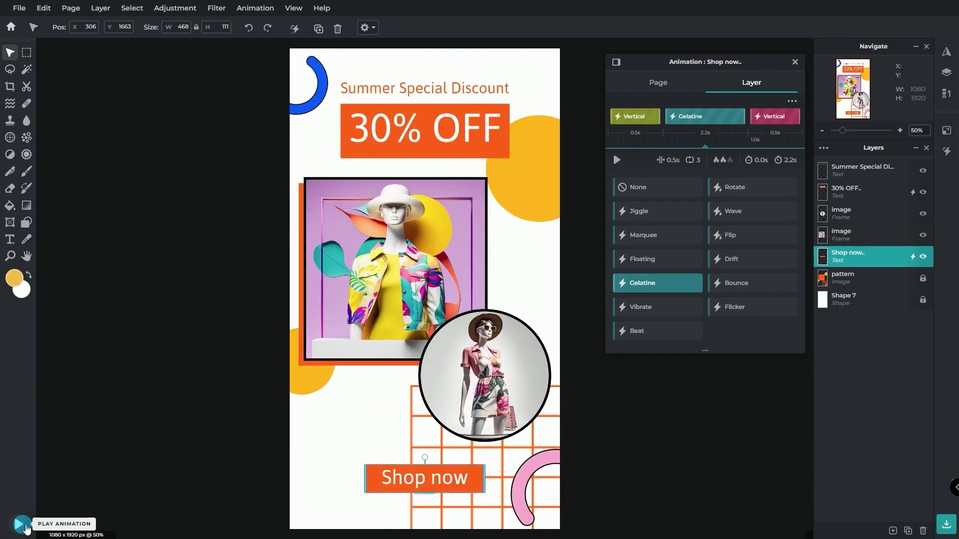
Open File > Save to show the Animation tab with MP4, 24 framerate and 1X size.
{"action": "left_click", "coordinate": [18, 11]}
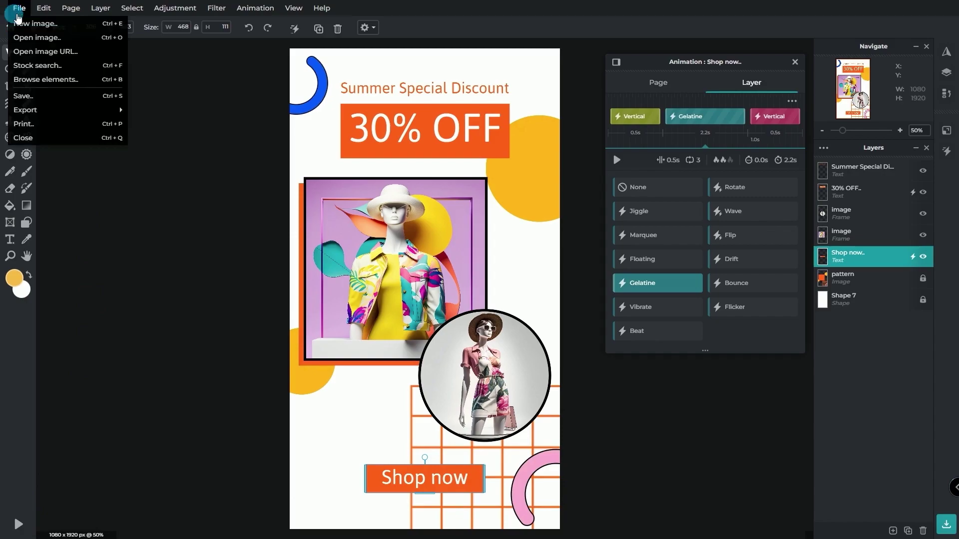
{"action": "left_click", "coordinate": [83, 97]}
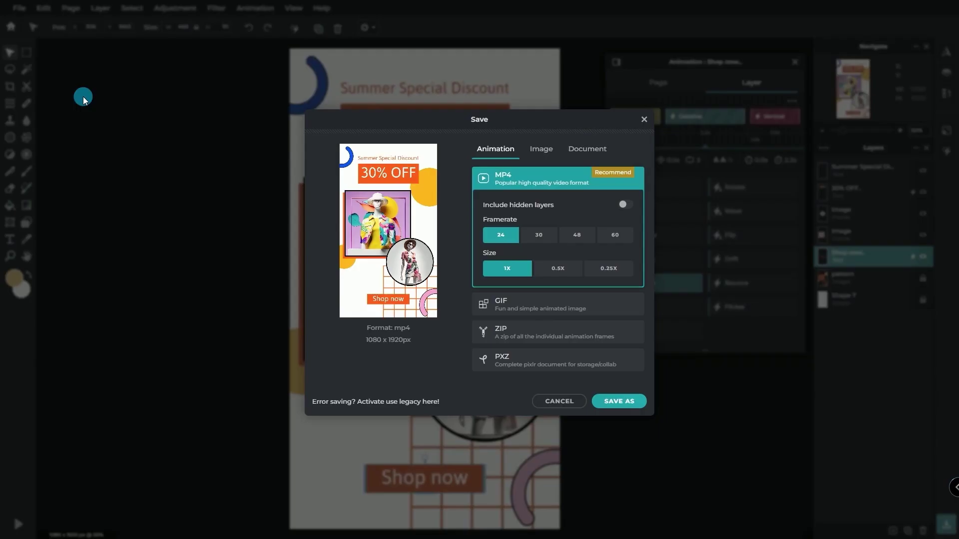